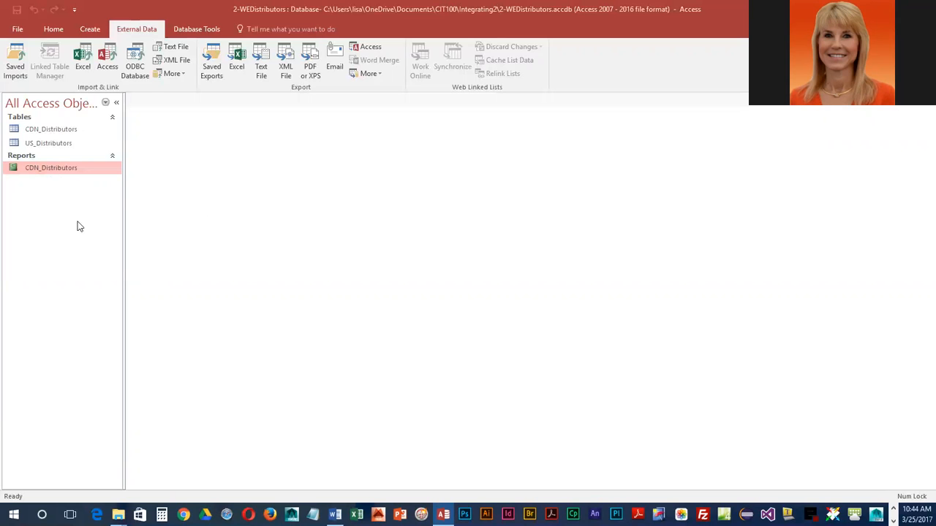
- Export the CDN_Distributors report to Word as 2-CDN_Distributors.rtf in the Integrating2 folder, overwriting the existing file and opening it after export
left_click(57, 171)
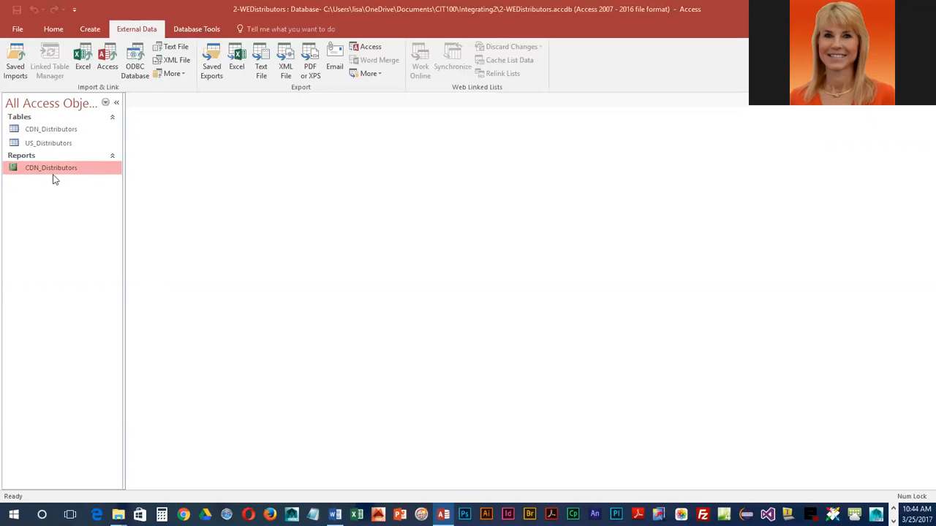
left_click(378, 74)
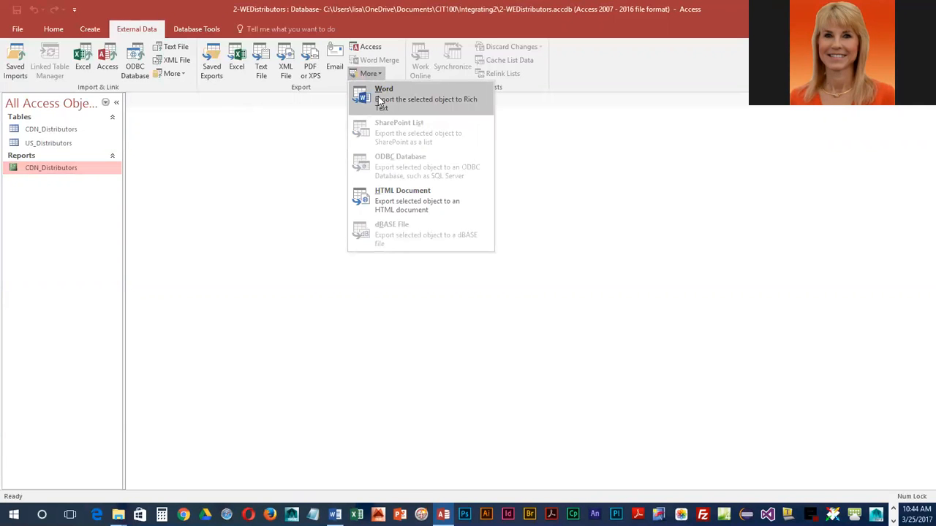
left_click(381, 99)
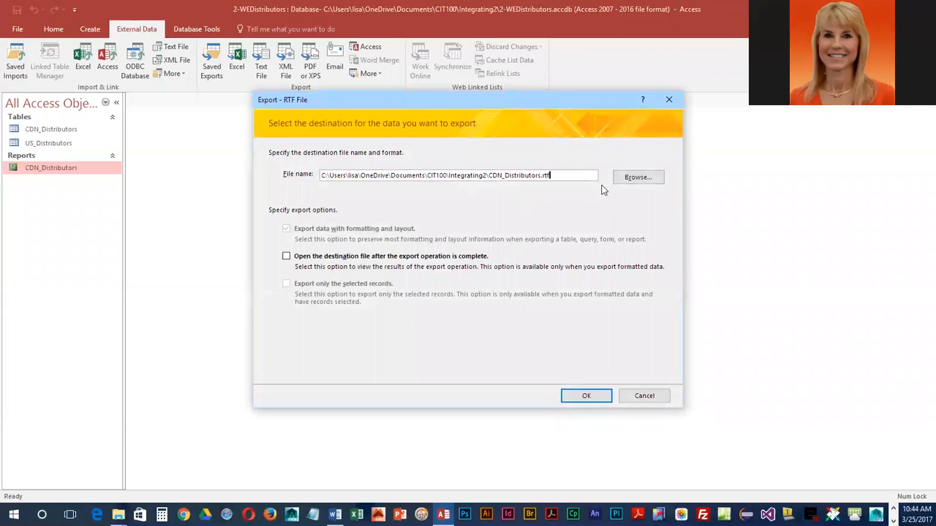
left_click(627, 177)
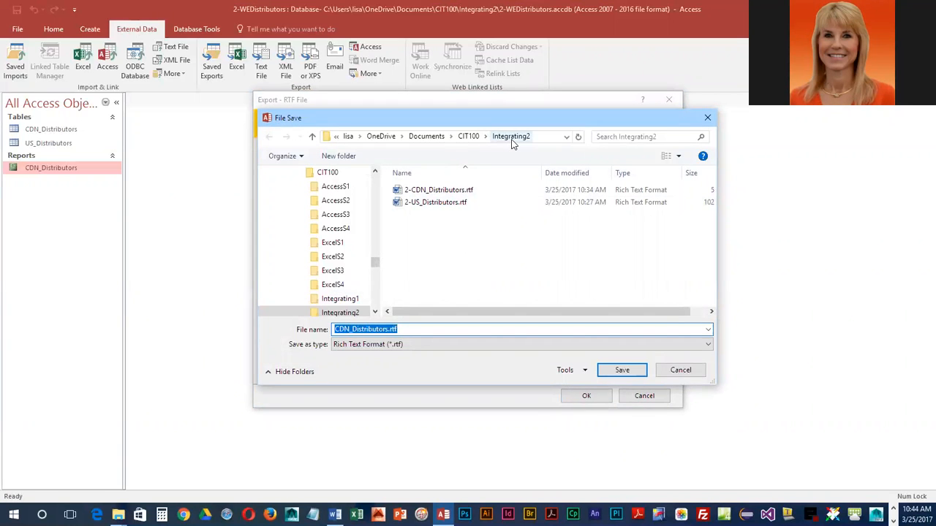
left_click(447, 190)
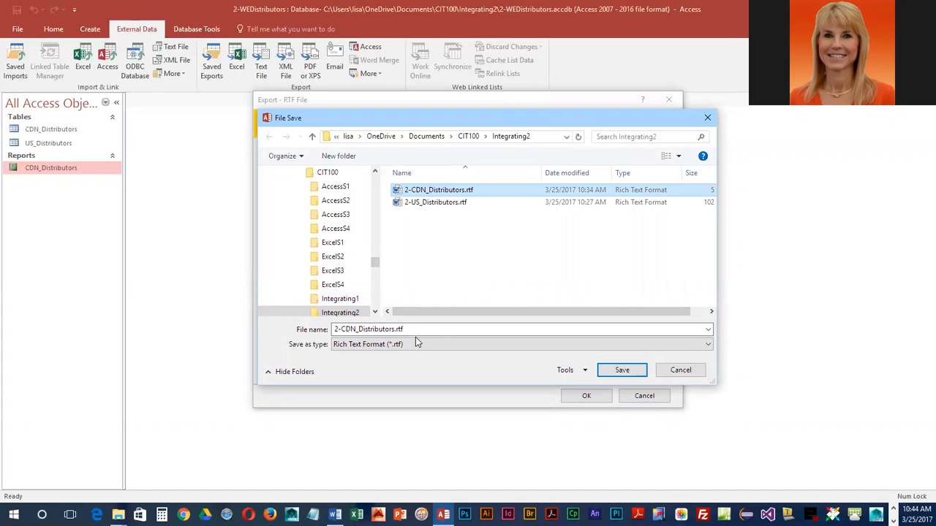
left_click(629, 373)
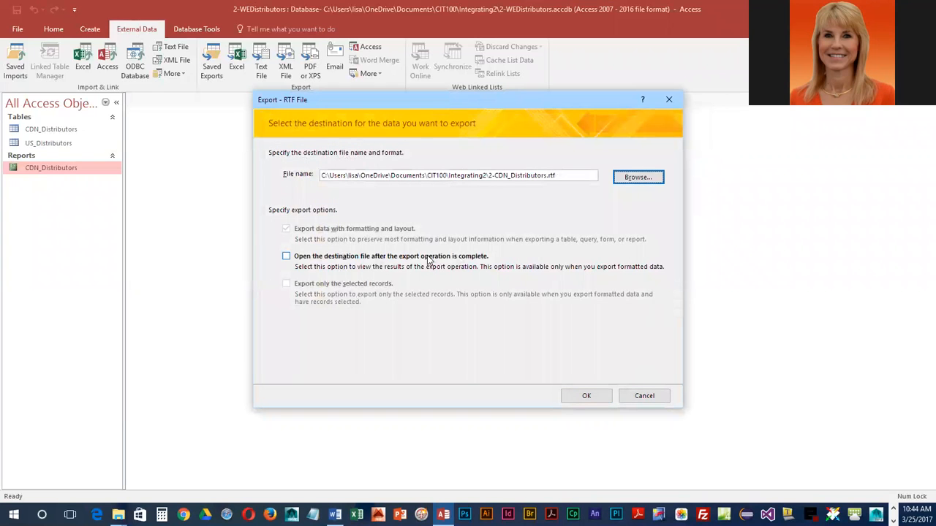
left_click(288, 257)
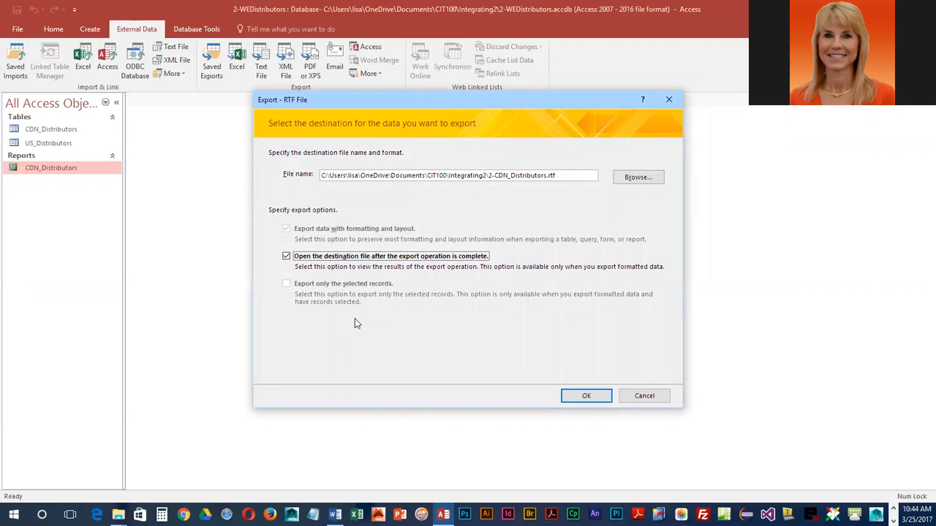
left_click(597, 399)
left_click(462, 294)
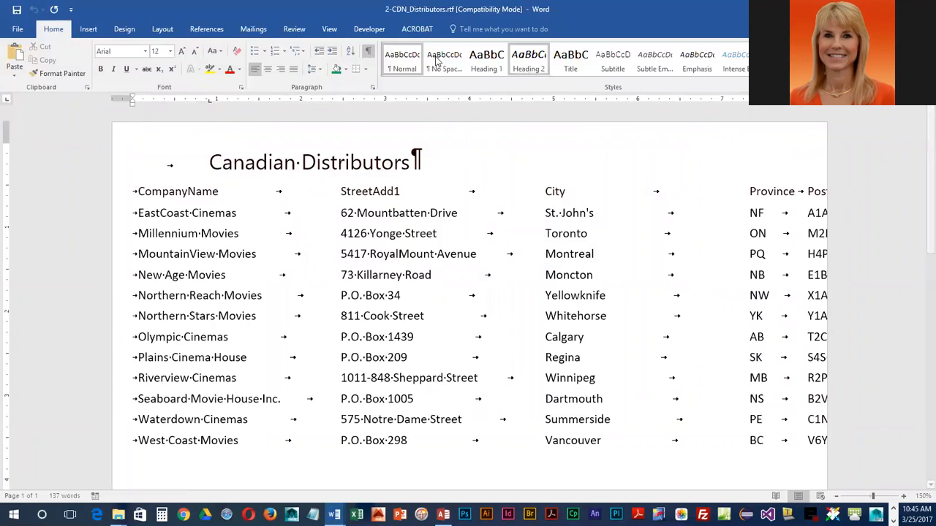
left_click(370, 52)
left_click(369, 53)
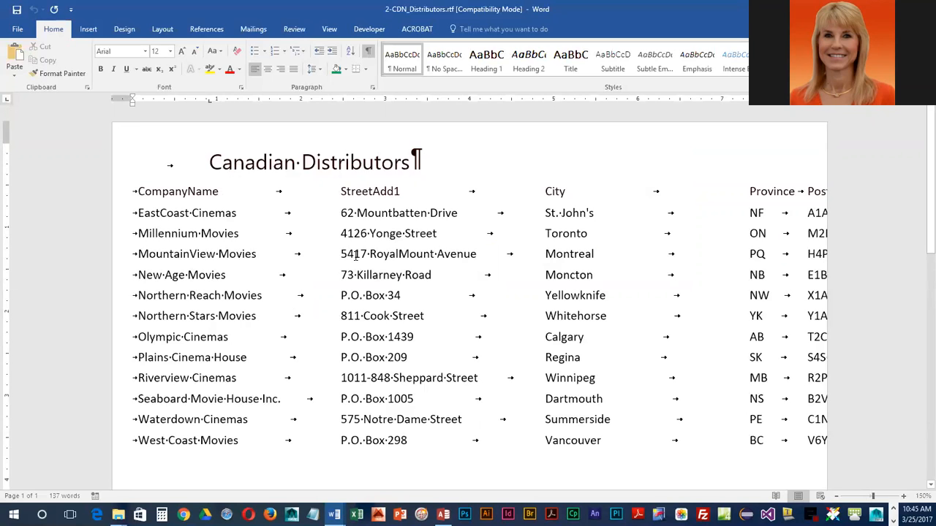
key("ctrl+a")
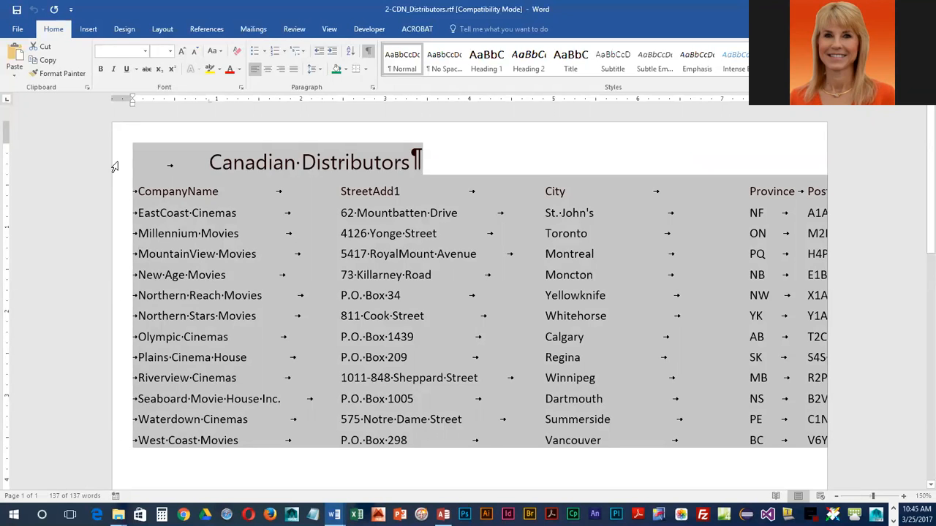
key("ctrl+Home")
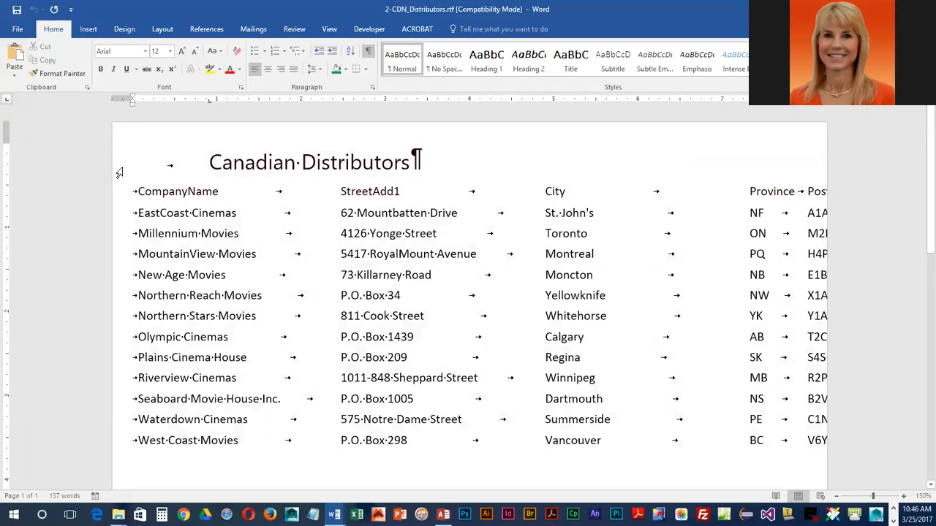
left_click_drag(121, 170, 930, 489)
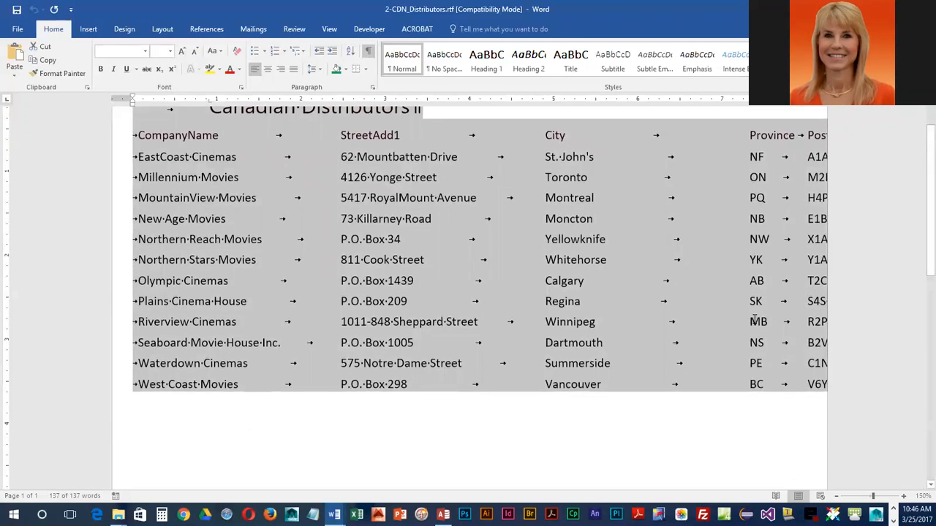
scroll(767, 351, "up", 3)
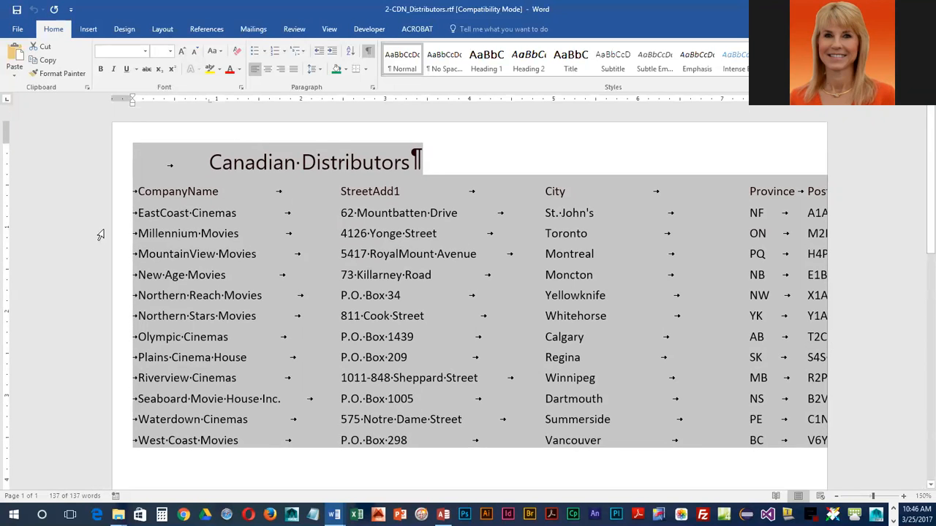
left_click(134, 165)
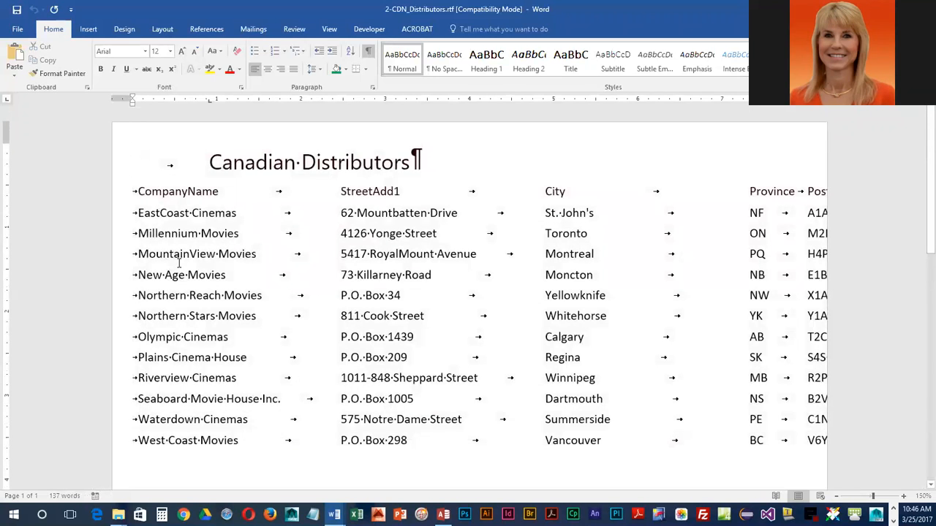
key("shift+Right")
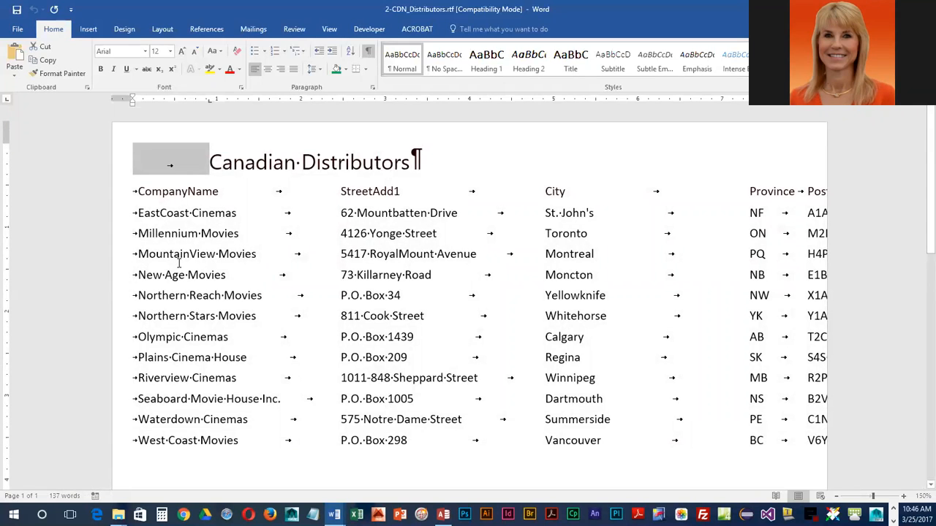
- Hide the formatting marks and convert all of the document's text to a 7-column table separated at tabs
key("ctrl+a")
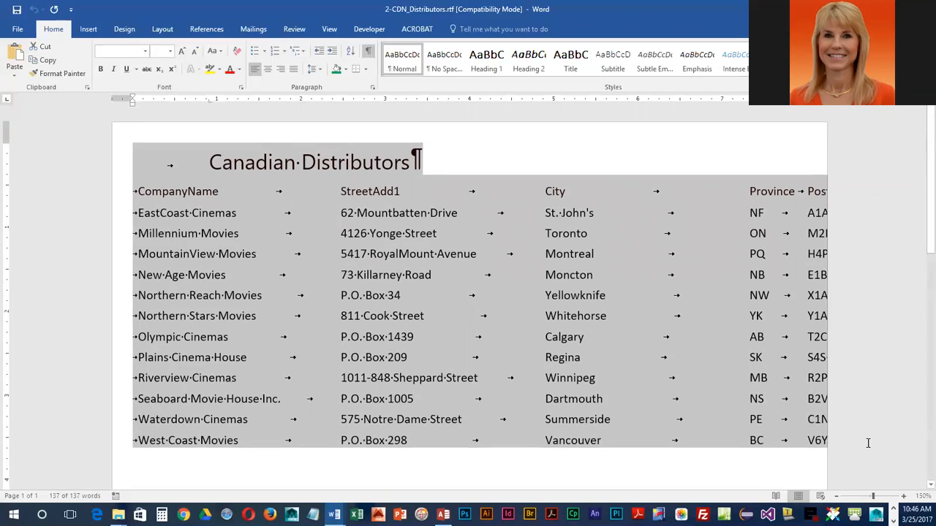
left_click(370, 54)
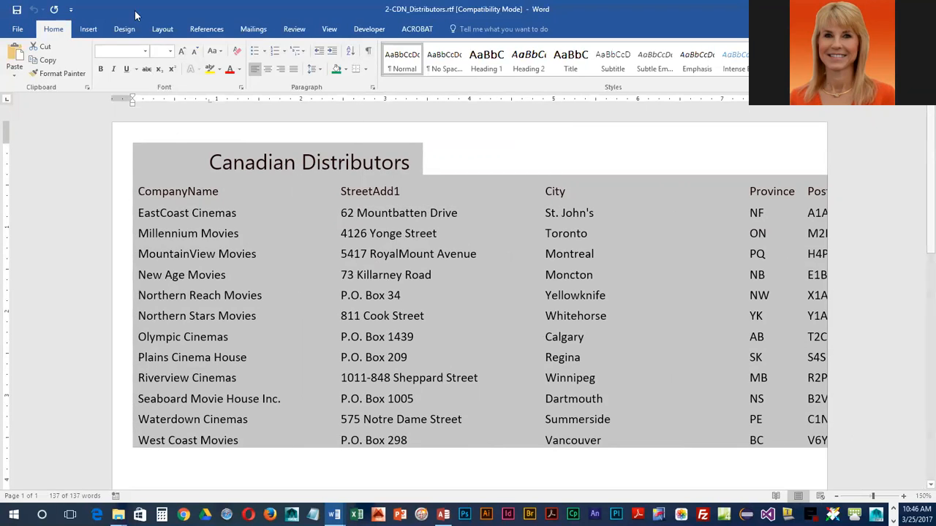
left_click(93, 29)
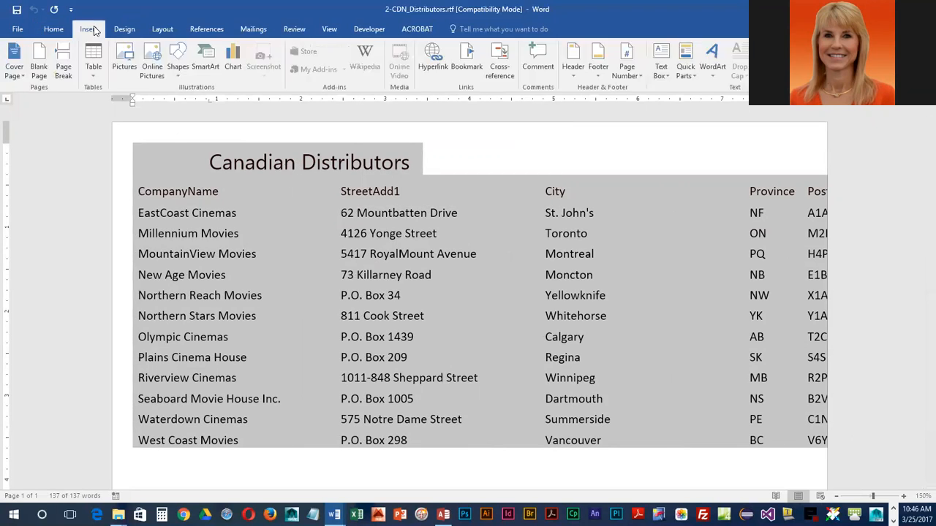
left_click(94, 77)
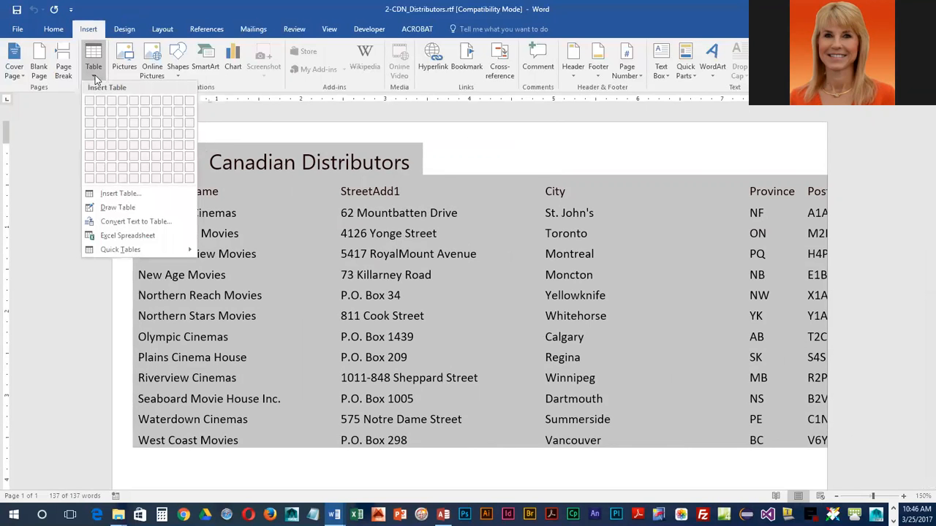
left_click(150, 223)
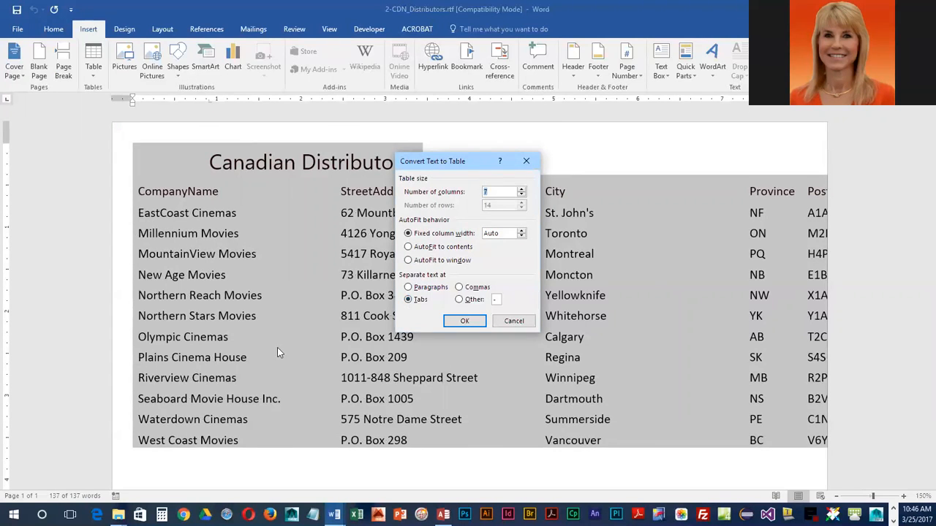
left_click(465, 322)
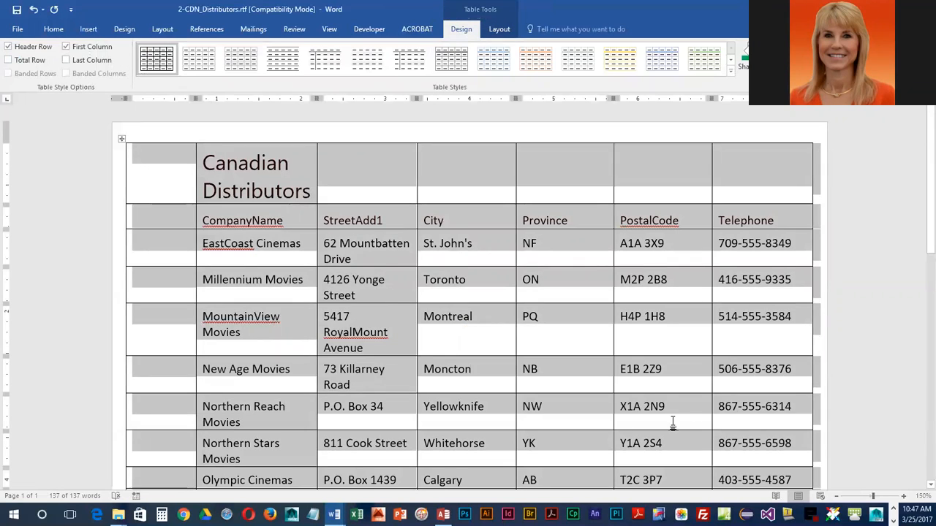
- Delete the empty first column of the distributors table
left_click(144, 167)
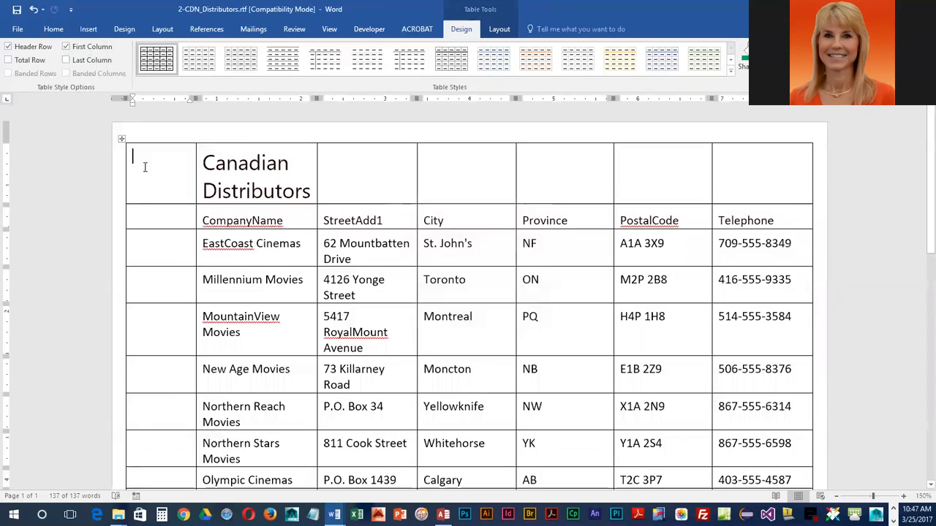
scroll(178, 383, "down", 7)
scroll(178, 384, "up", 8)
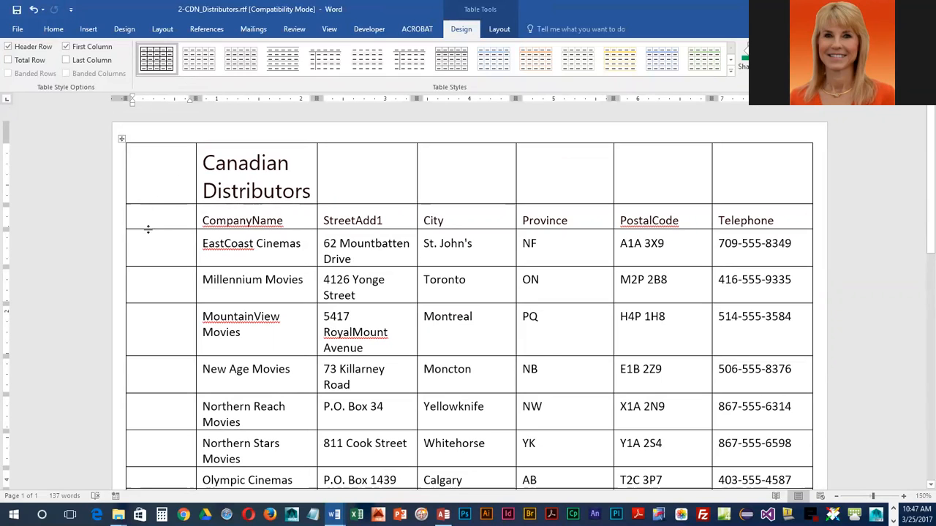
left_click(145, 216)
left_click(500, 30)
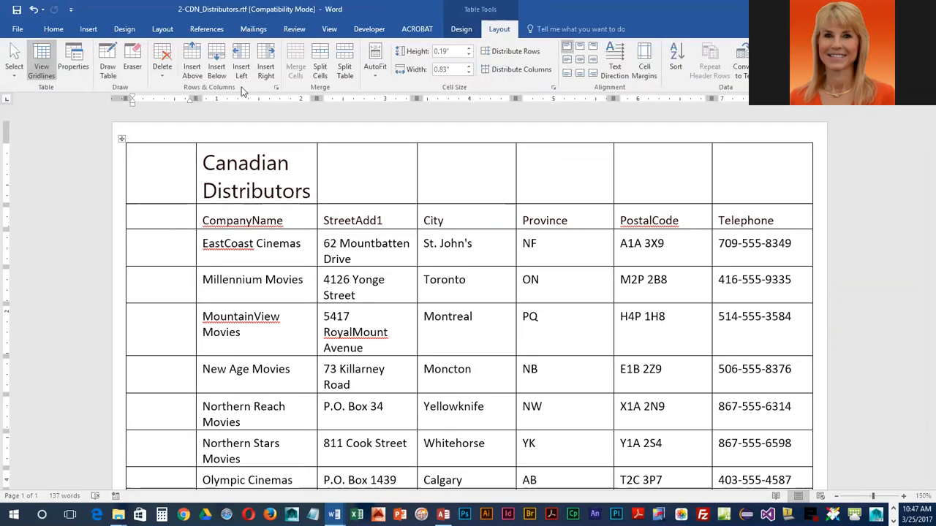
left_click(162, 77)
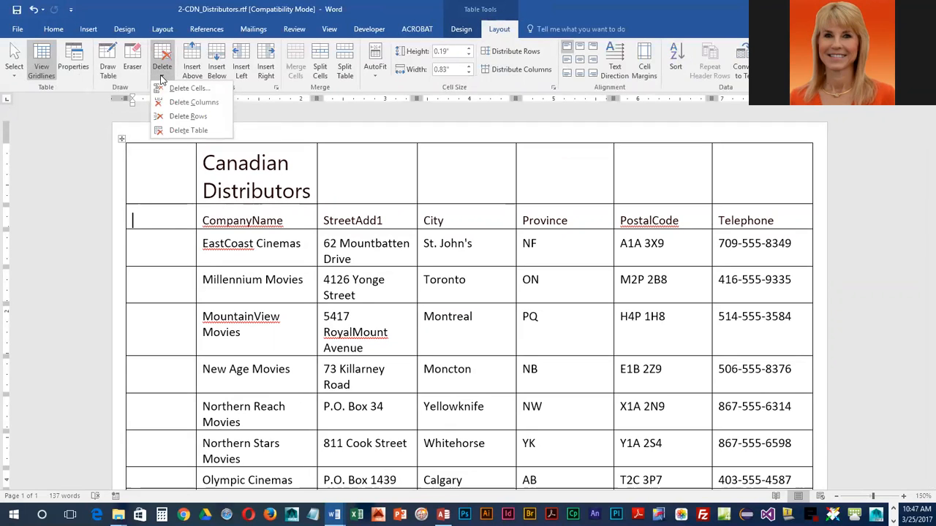
left_click(188, 105)
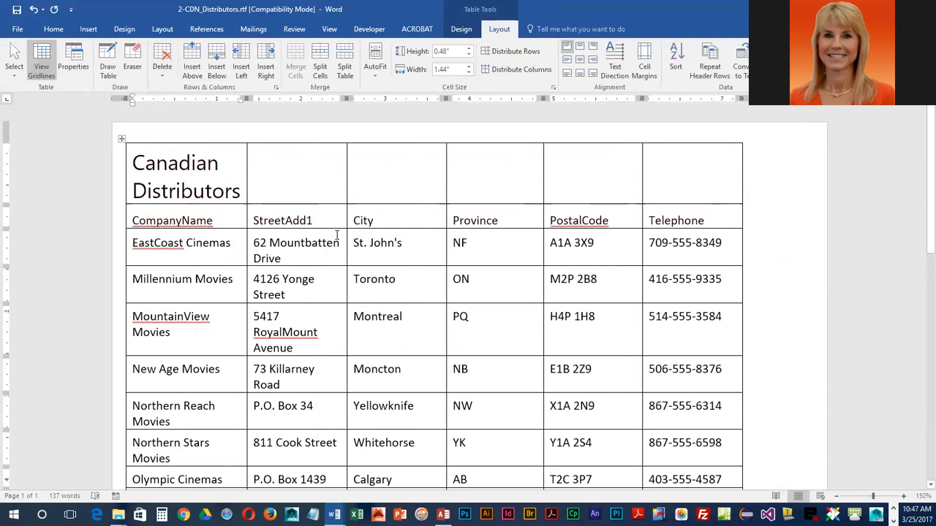
- AutoFit the distributors table's columns to their contents
left_click(300, 243)
left_click(266, 258)
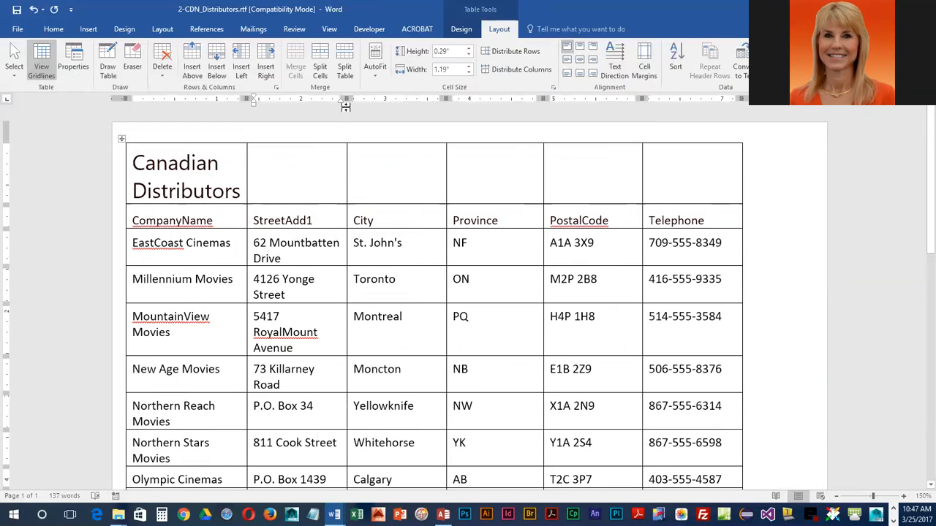
left_click(377, 76)
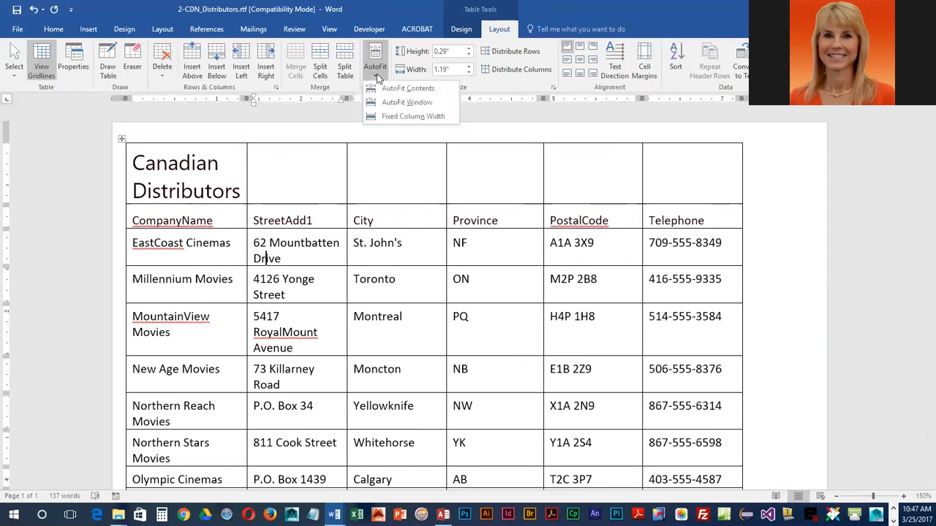
left_click(407, 89)
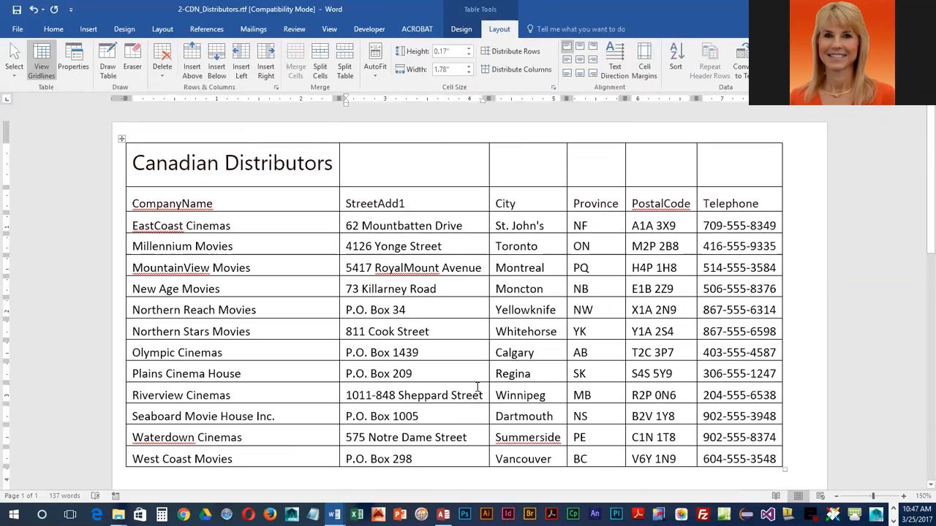
- Apply the Grid Table 4 - Accent 2 style to the distributors table
left_click(461, 30)
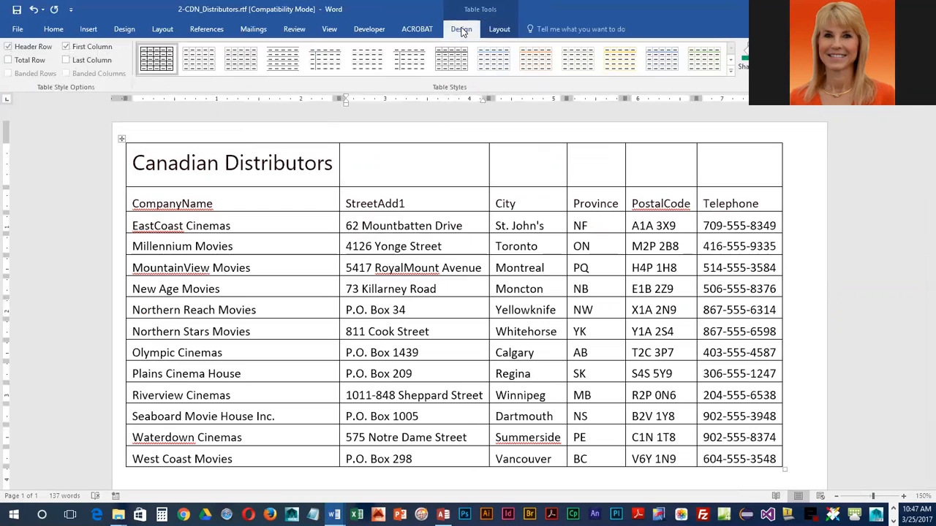
left_click(731, 73)
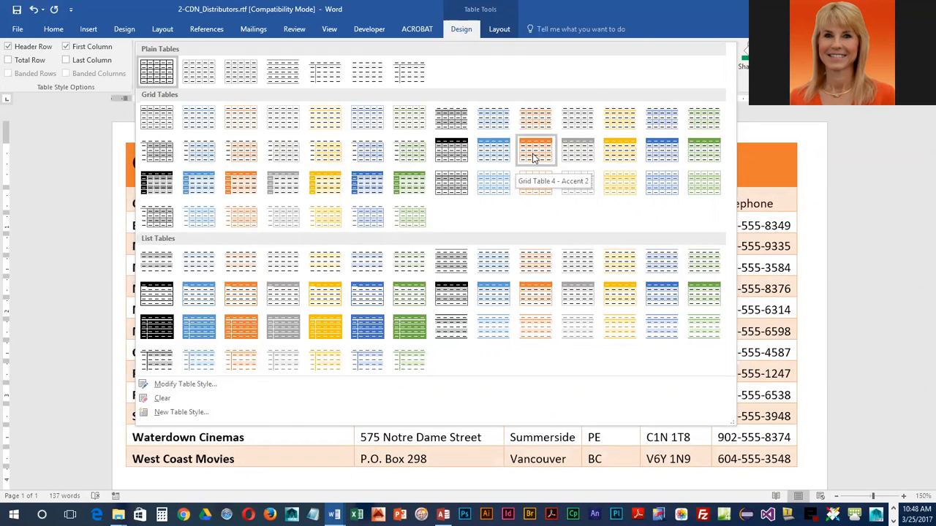
left_click(535, 157)
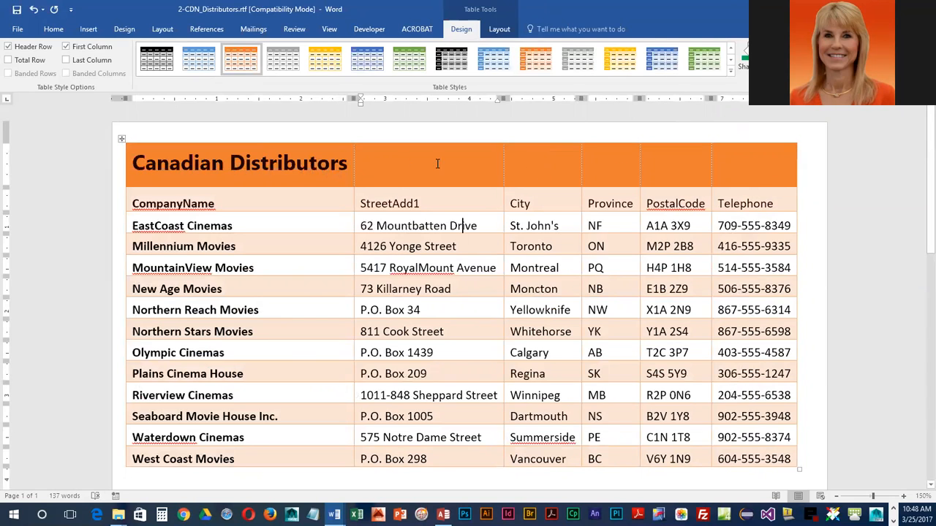
left_click_drag(276, 166, 753, 166)
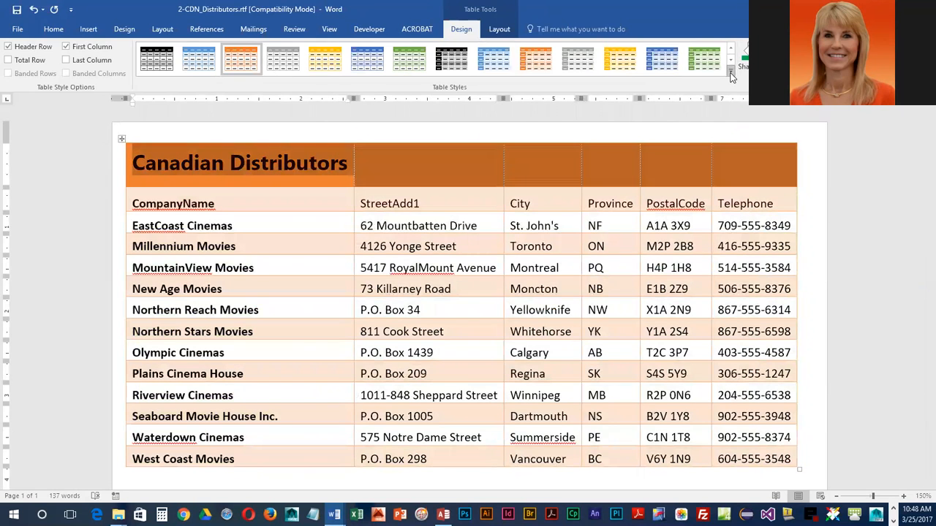
left_click(730, 74)
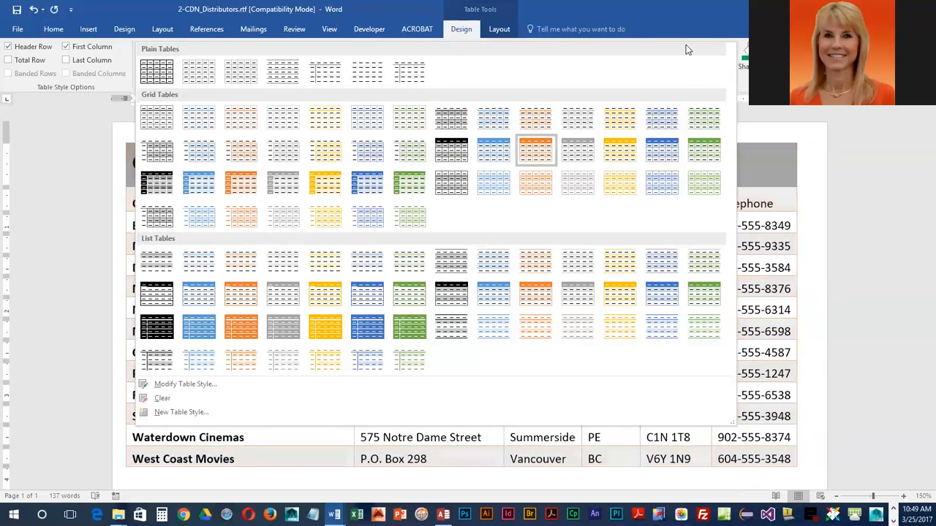
left_click(762, 135)
left_click(363, 166)
- Merge all cells of the table's title row and center the Canadian Distributors title horizontally and vertically
left_click_drag(283, 163, 755, 176)
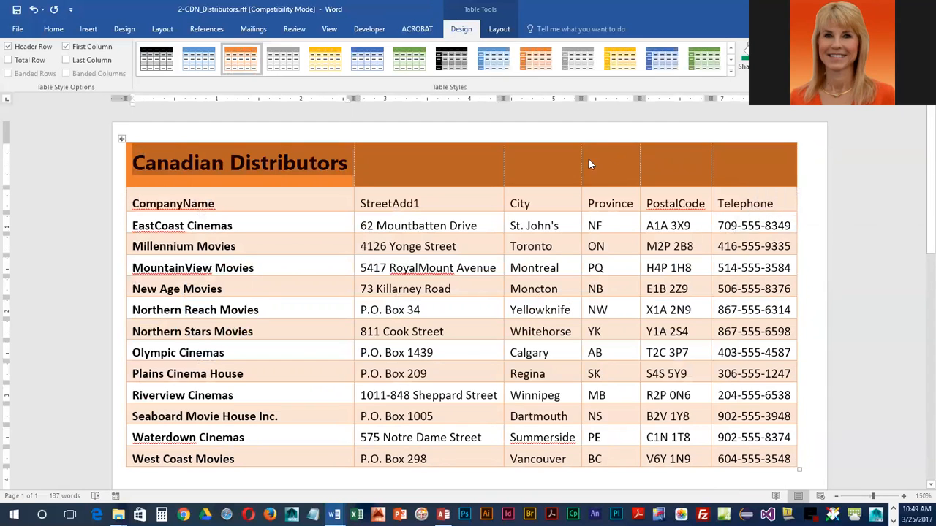
left_click(501, 33)
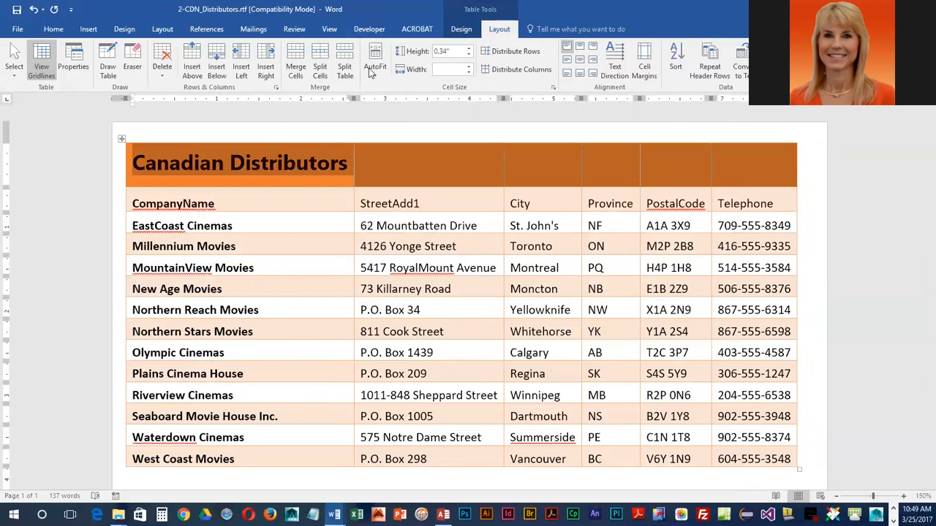
left_click(292, 62)
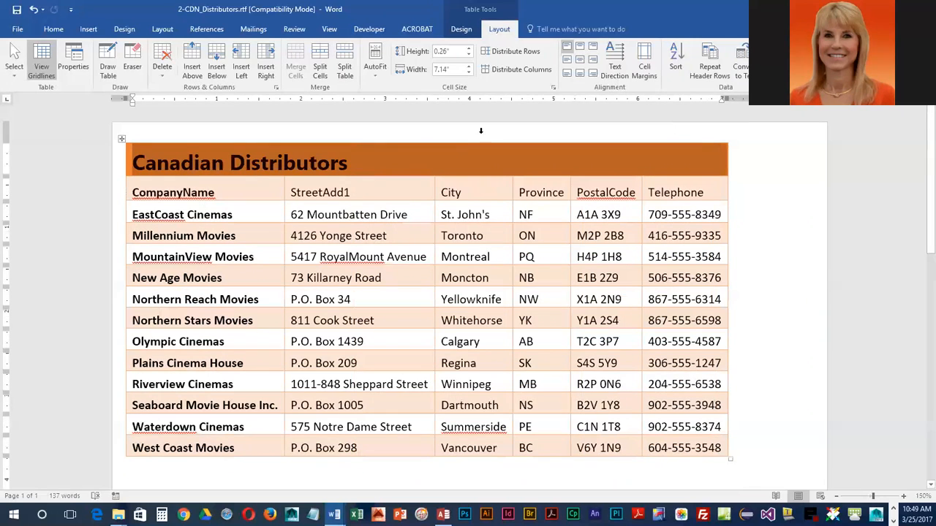
left_click(580, 61)
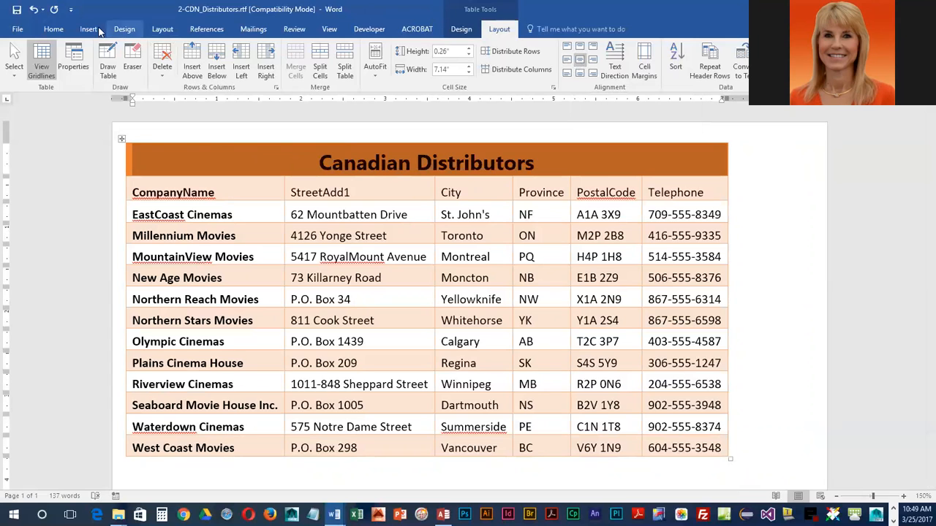
left_click(54, 31)
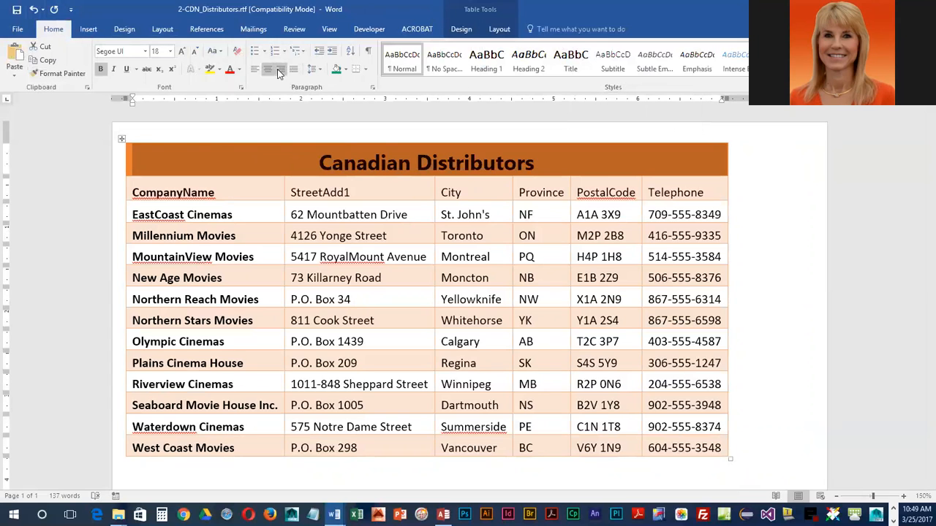
left_click(503, 162)
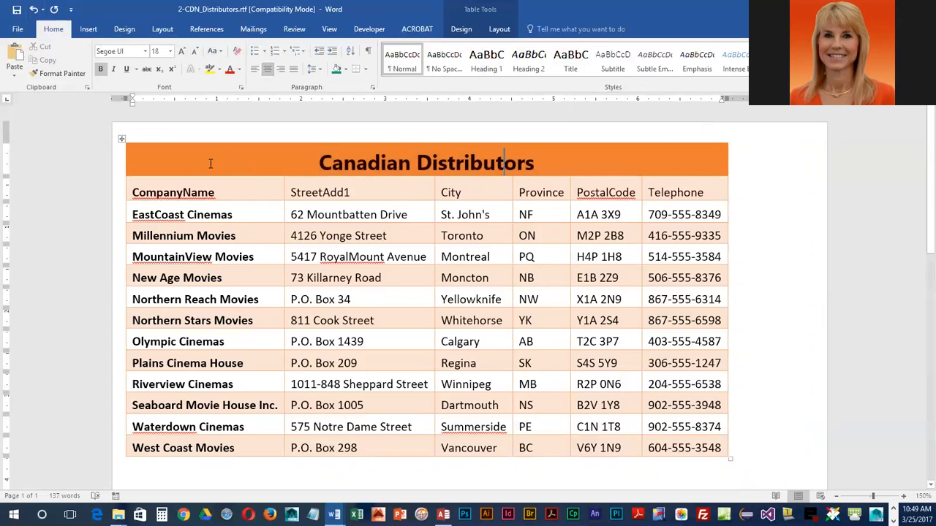
left_click_drag(307, 163, 604, 164)
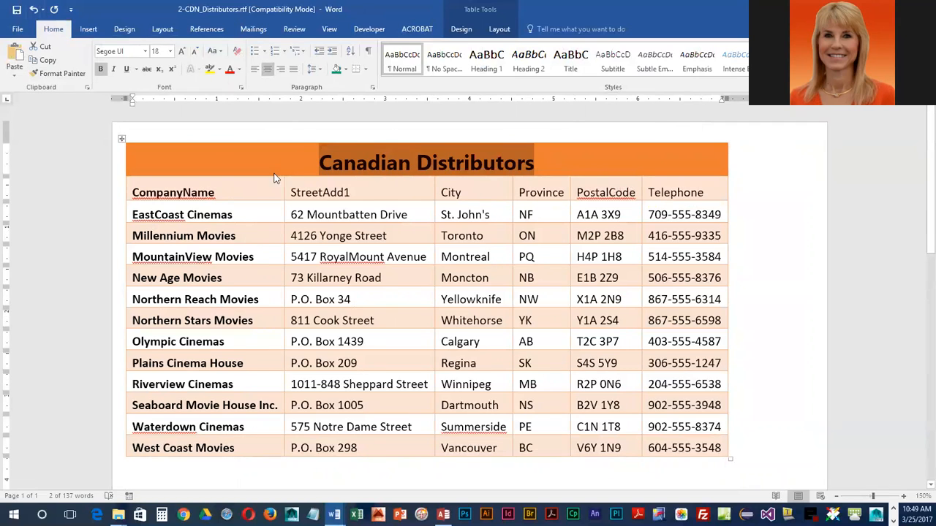
left_click(410, 170)
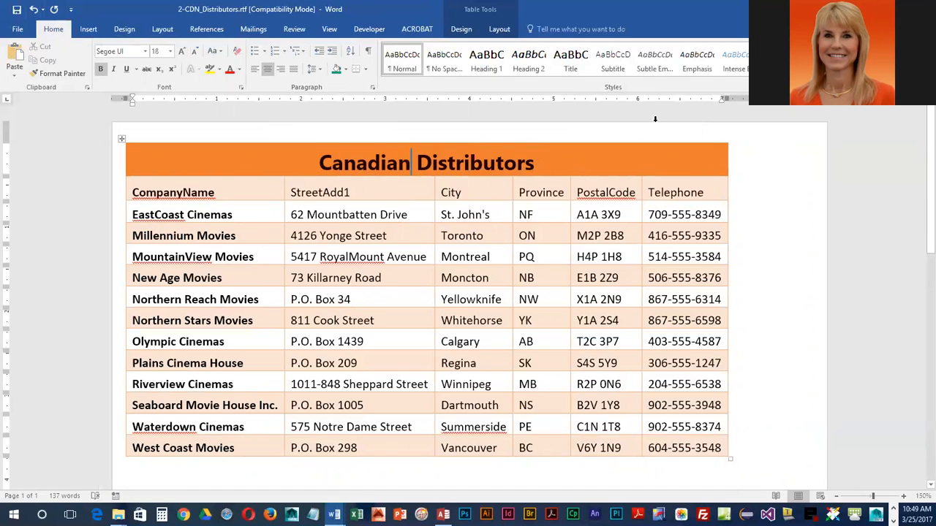
left_click(501, 31)
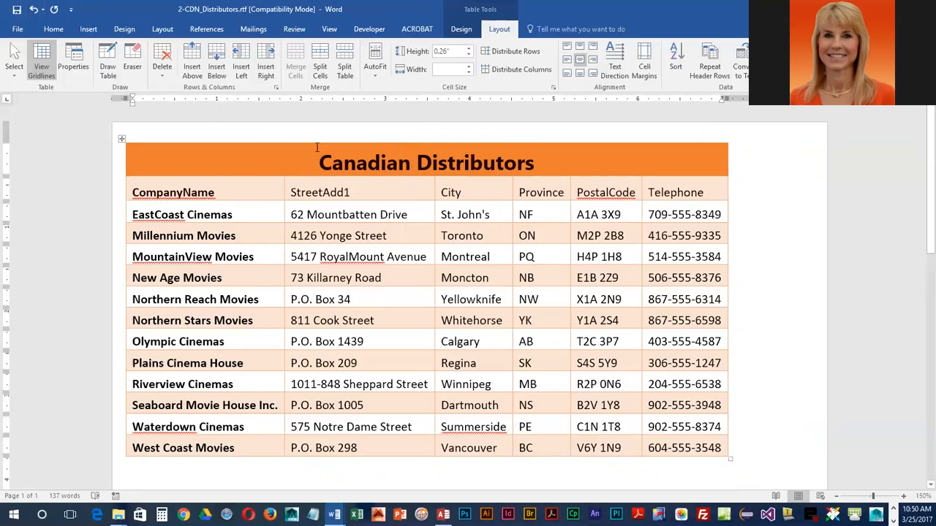
- Save the Word document, and in Access close the RTF export dialog without saving the export steps
left_click(16, 12)
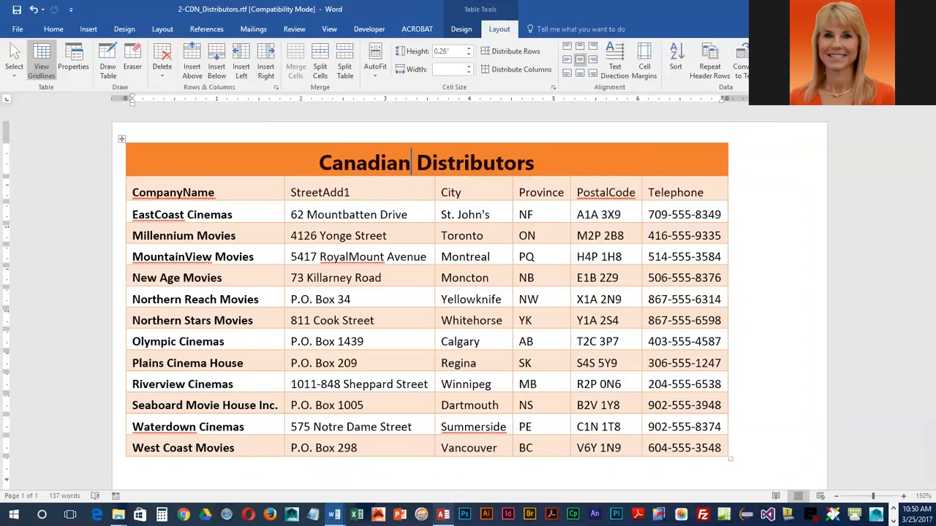
mouse_move(443, 515)
left_click(435, 475)
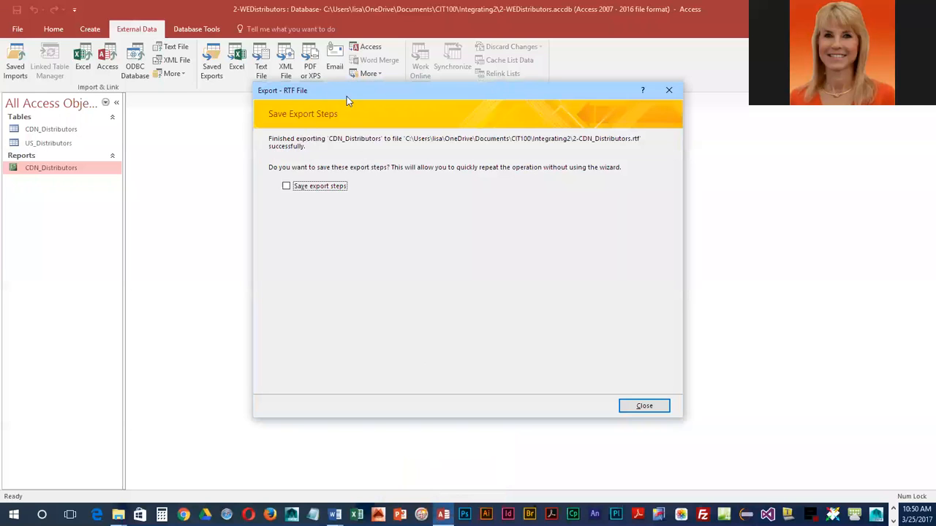
left_click(644, 407)
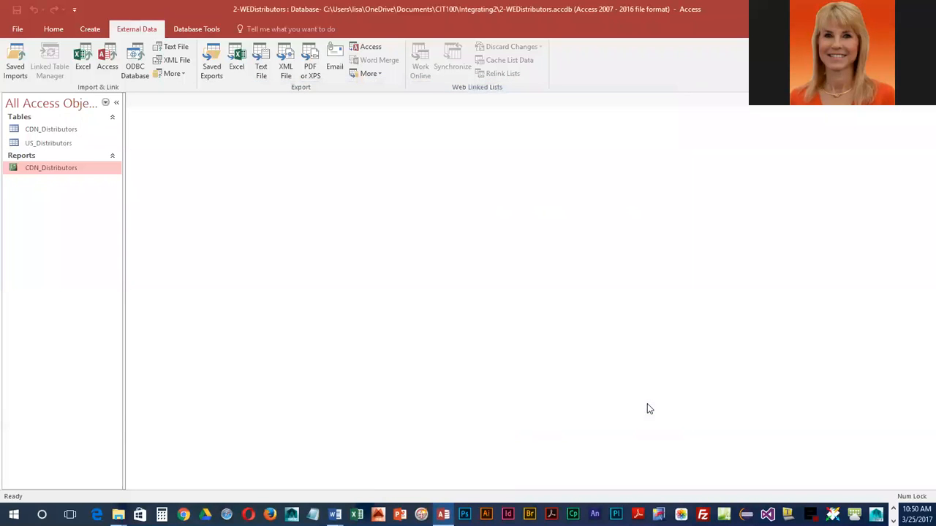